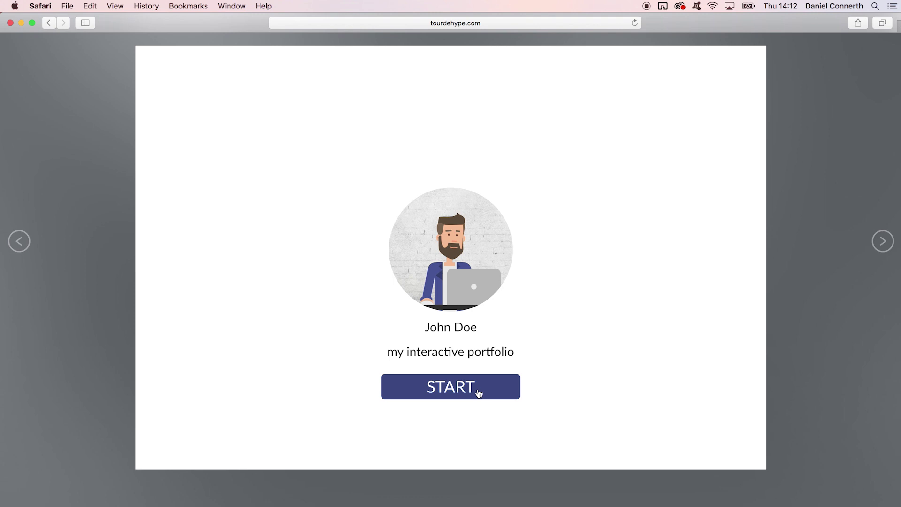
- Start the portfolio, then zoom onto the man at the desk and back out
{"action": "left_click", "coordinate": [479, 393]}
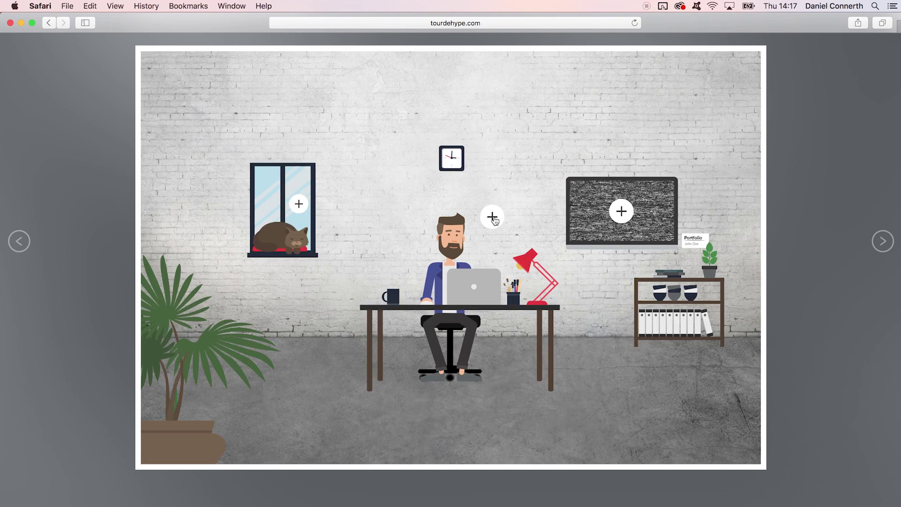
{"action": "left_click", "coordinate": [492, 218]}
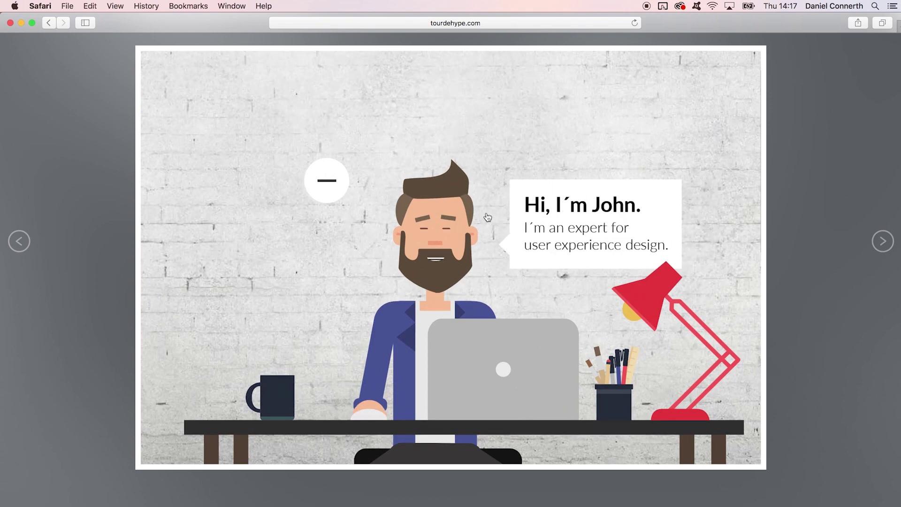
{"action": "left_click", "coordinate": [329, 185]}
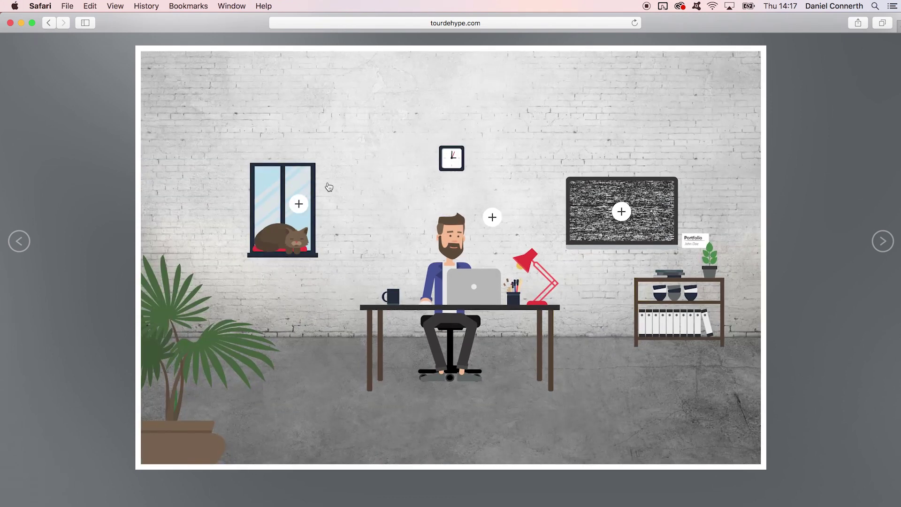
- Zoom onto the wall monitor, back out, then zoom onto the cat in the window
{"action": "left_click", "coordinate": [621, 212]}
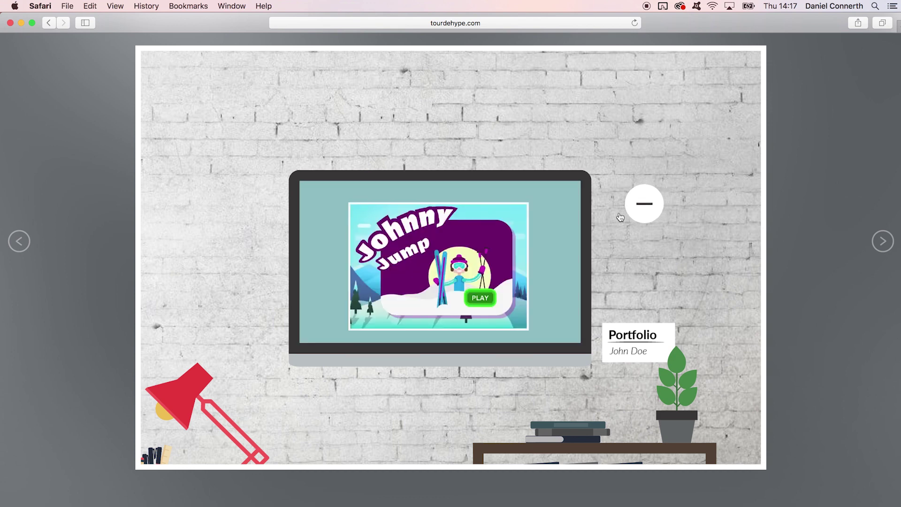
{"action": "left_click", "coordinate": [652, 201]}
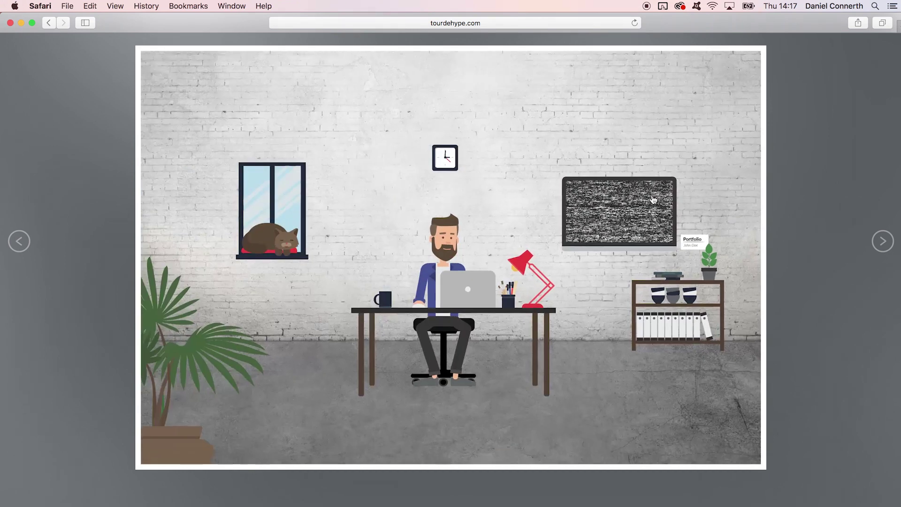
{"action": "left_click", "coordinate": [299, 205]}
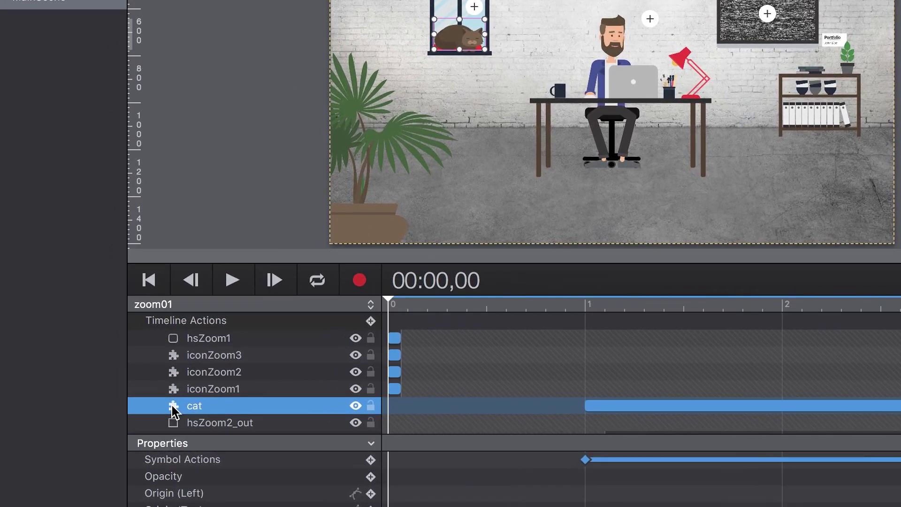
- Open the cat symbol and preview its cat_animation timeline up to the speech bubble
{"action": "double_click", "coordinate": [119, 415]}
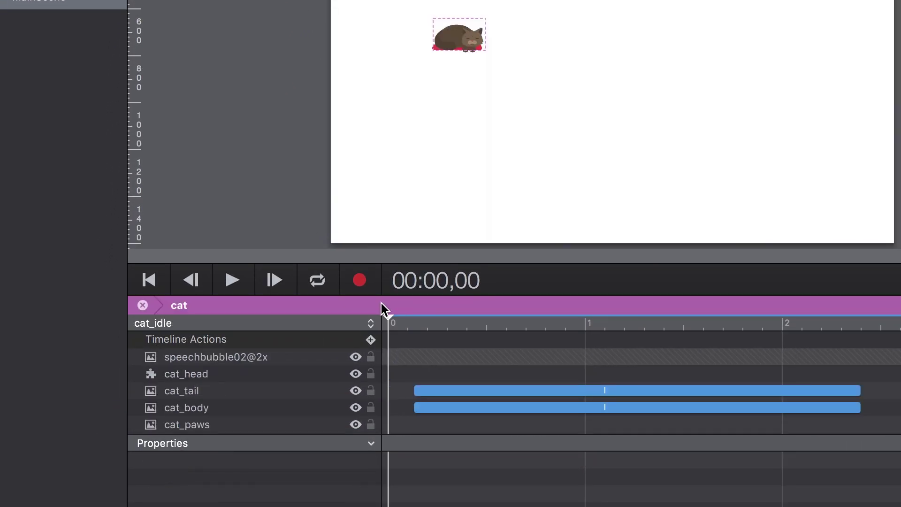
{"action": "left_click", "coordinate": [415, 321]}
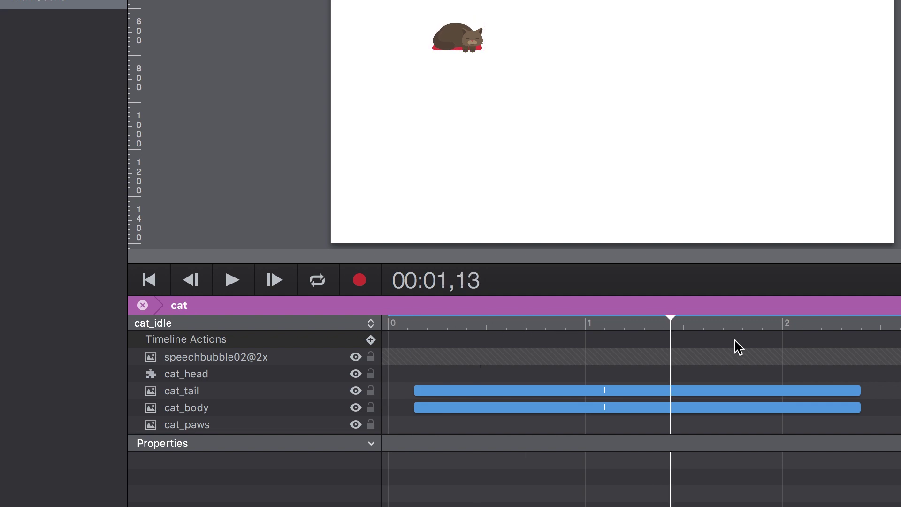
{"action": "left_click", "coordinate": [307, 322]}
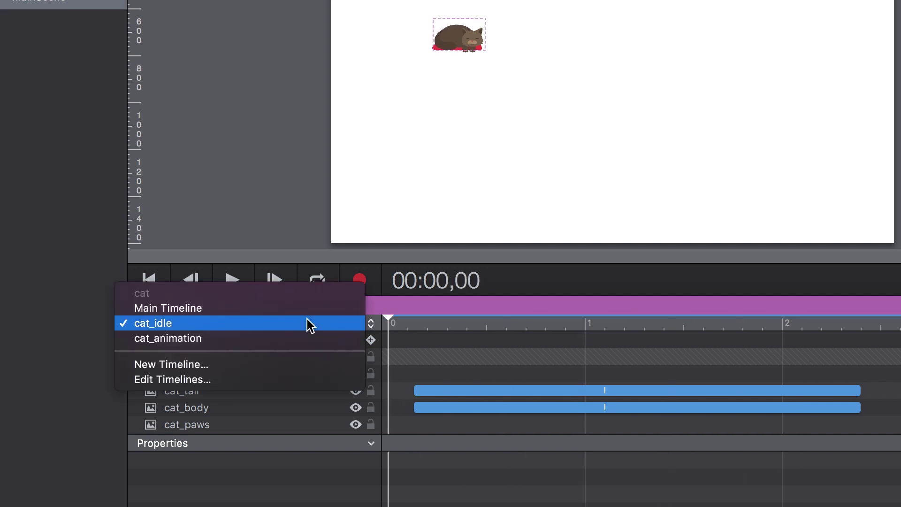
{"action": "left_click", "coordinate": [261, 339]}
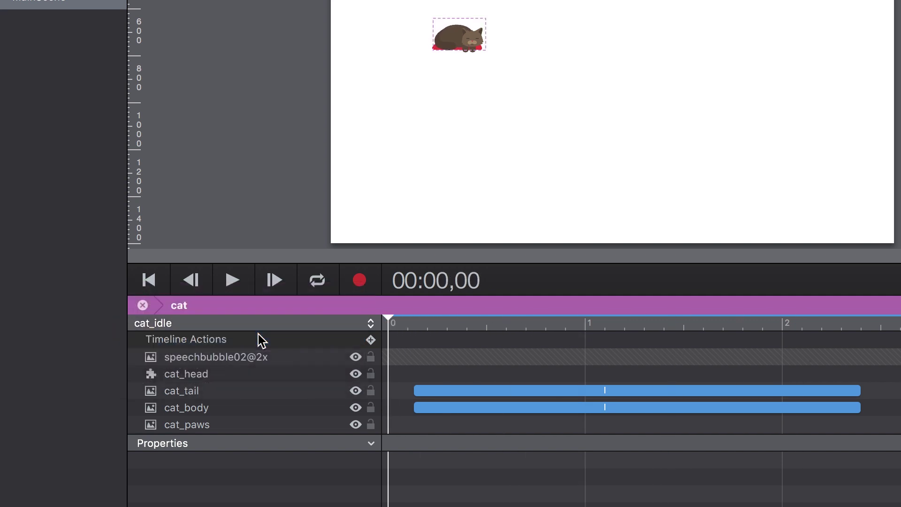
{"action": "left_click_drag", "start_coordinate": [389, 324], "coordinate": [869, 350]}
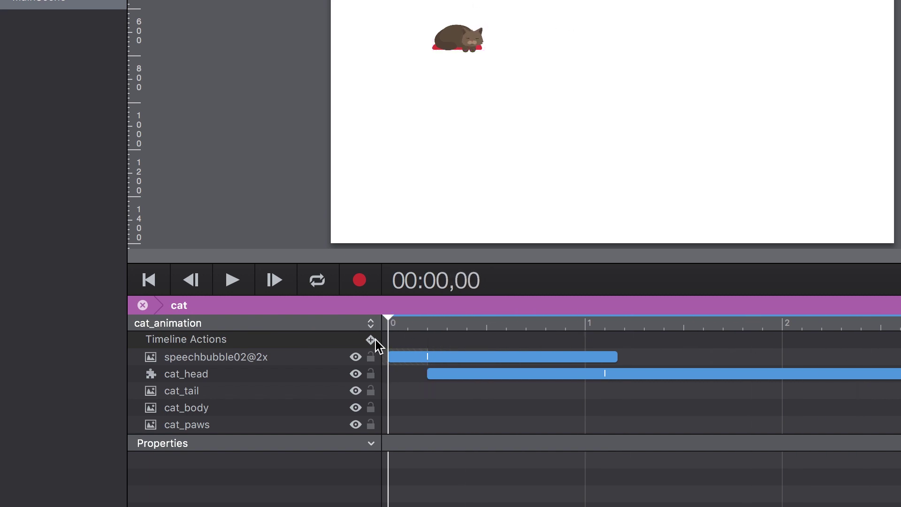
- Switch the cat symbol back to cat_idle and preview its opening
{"action": "left_click", "coordinate": [297, 325]}
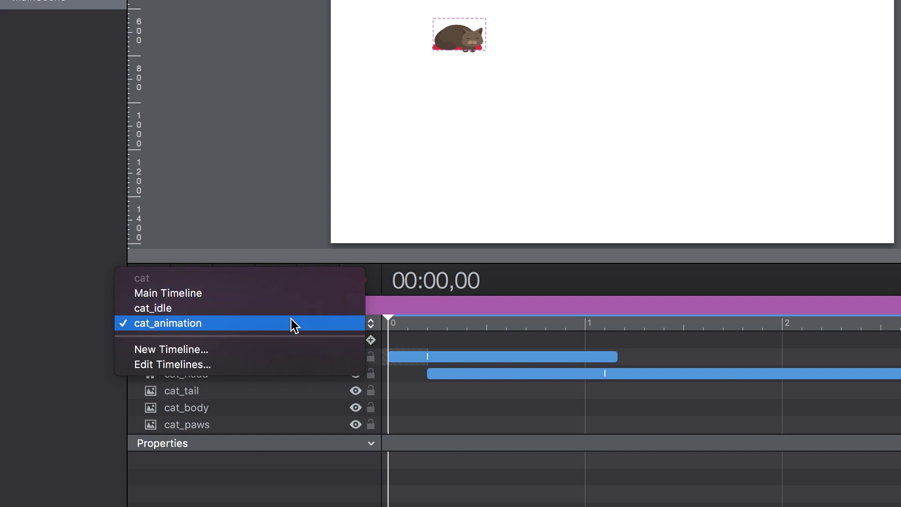
{"action": "left_click", "coordinate": [290, 310]}
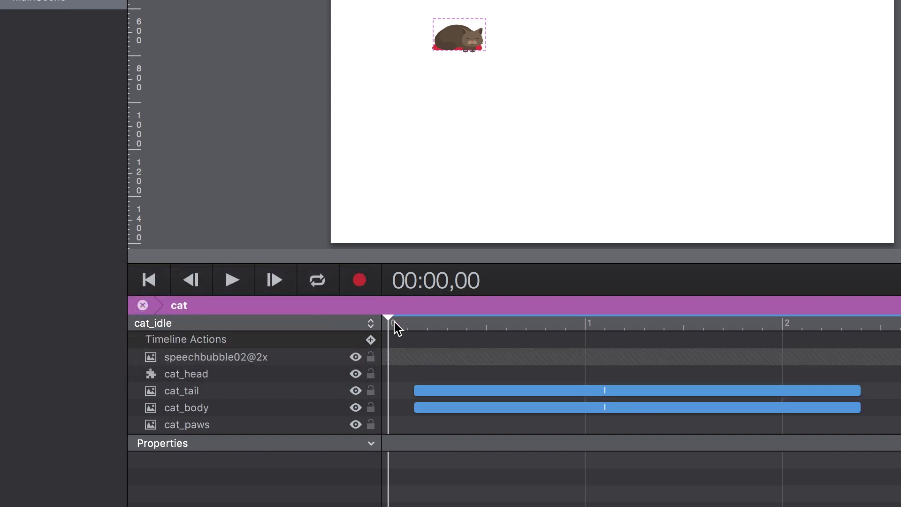
{"action": "left_click_drag", "start_coordinate": [392, 321], "coordinate": [421, 321]}
- Back on MainScene, select the Group and step zoom01 through its Origin and Scale keyframes
{"action": "left_click", "coordinate": [142, 305]}
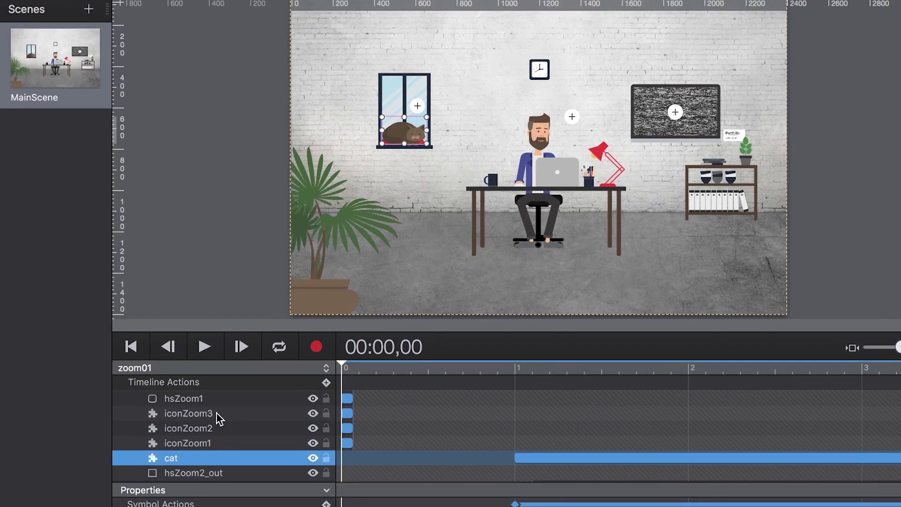
{"action": "scroll", "coordinate": [216, 413], "scroll_direction": "up", "scroll_amount": 3}
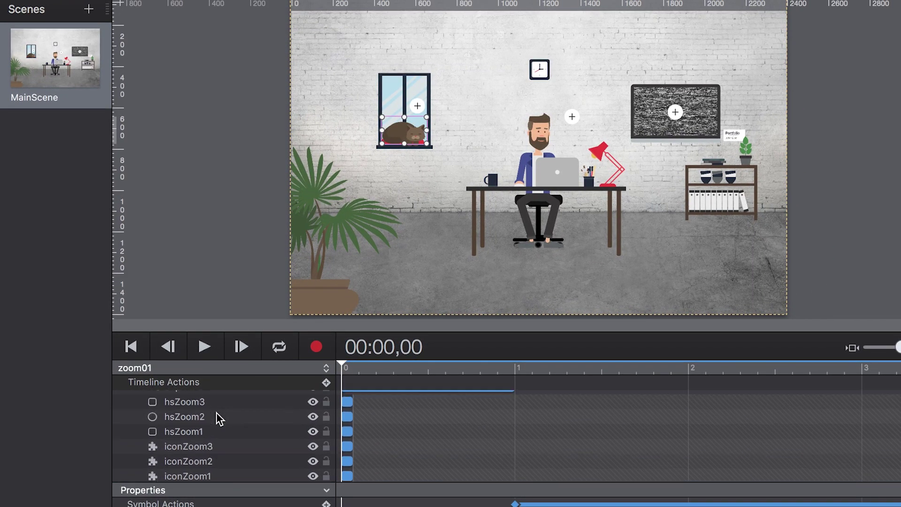
{"action": "left_click", "coordinate": [189, 402]}
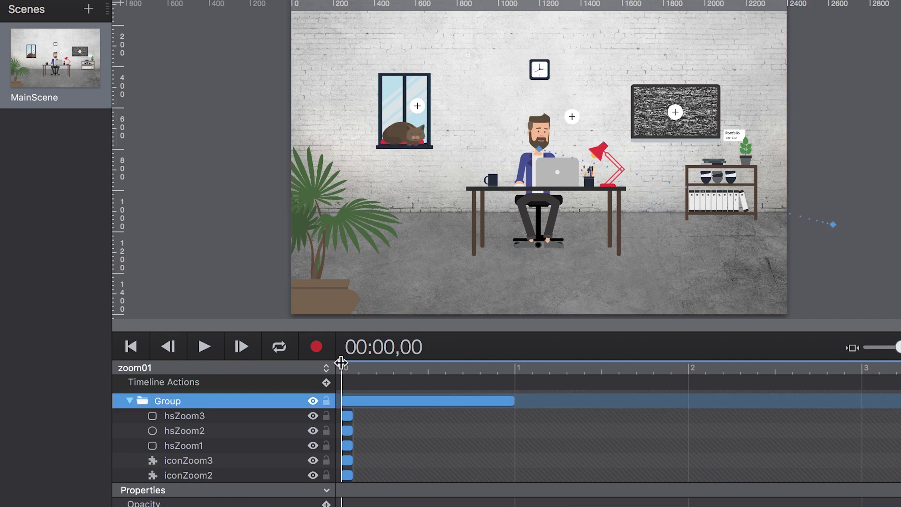
{"action": "left_click_drag", "start_coordinate": [342, 366], "coordinate": [407, 375]}
{"action": "key", "text": "Home"}
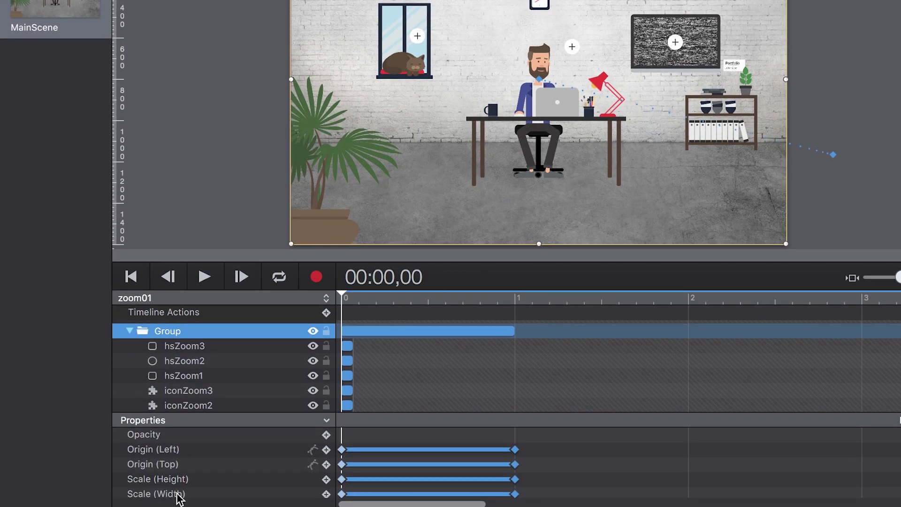
- Preview the zoom02 animation, then switch to zoom01 and preview its zoom into the cat window
{"action": "left_click", "coordinate": [203, 298]}
{"action": "left_click", "coordinate": [201, 312]}
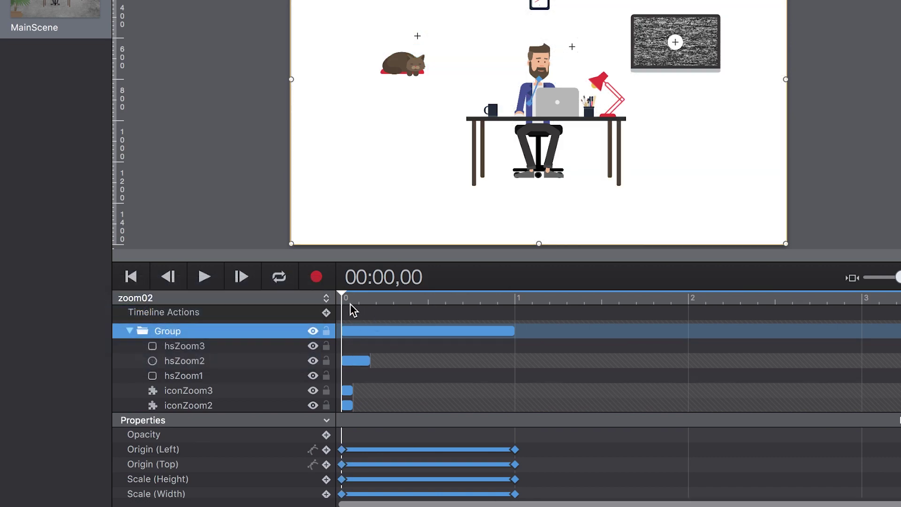
{"action": "left_click_drag", "start_coordinate": [344, 292], "coordinate": [297, 300]}
{"action": "left_click", "coordinate": [281, 299]}
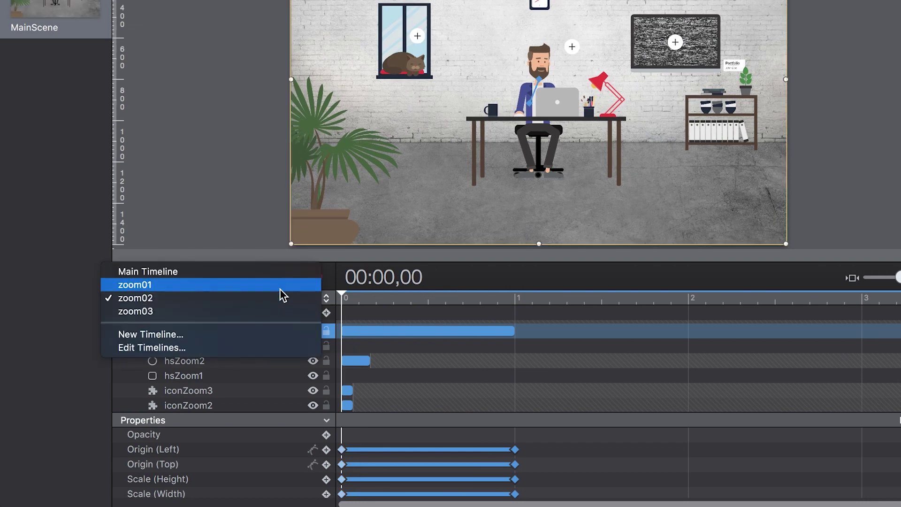
{"action": "left_click", "coordinate": [281, 285]}
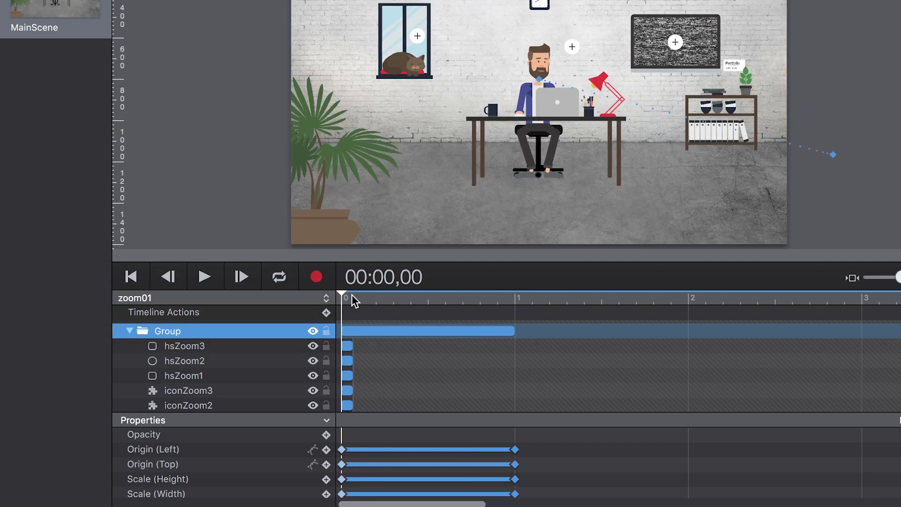
{"action": "left_click_drag", "start_coordinate": [350, 295], "coordinate": [520, 308]}
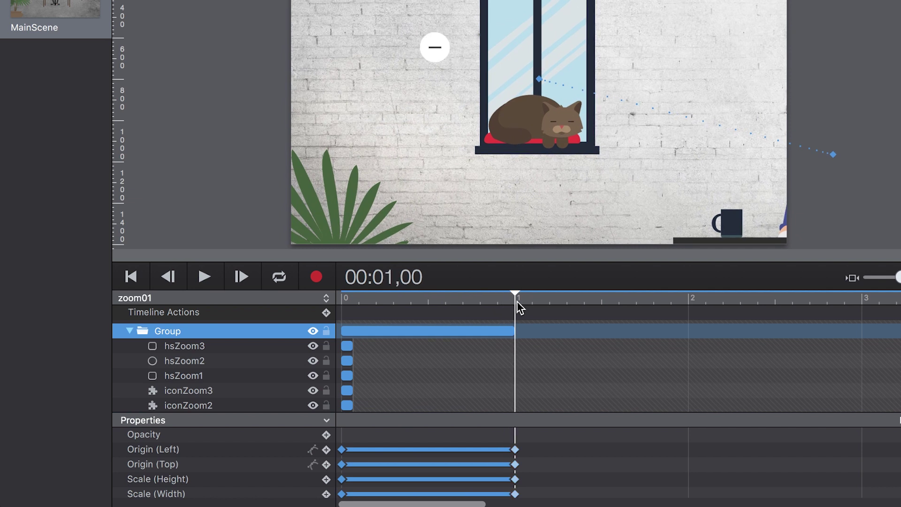
- Select the cat symbol's Symbol Action at 1 second and rewind zoom01 to its start
{"action": "scroll", "coordinate": [173, 372], "scroll_direction": "down", "scroll_amount": 3}
{"action": "left_click", "coordinate": [172, 356]}
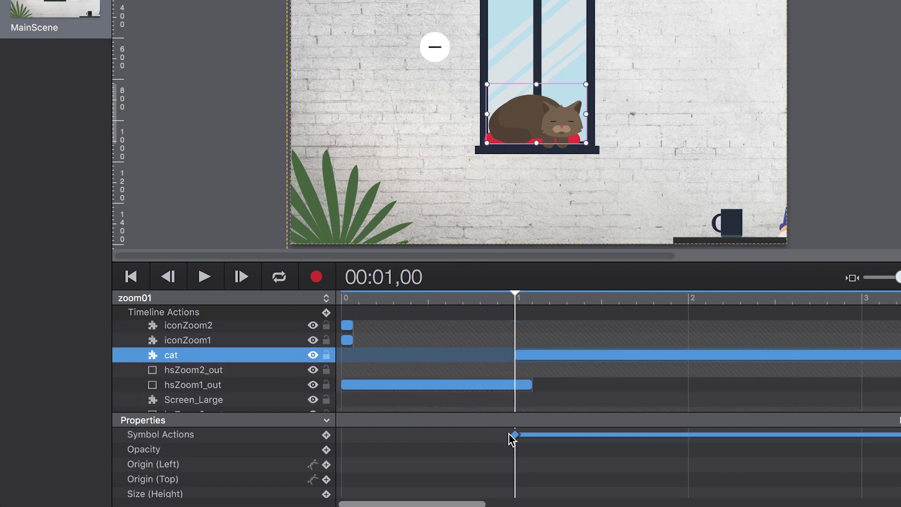
{"action": "left_click", "coordinate": [514, 435]}
{"action": "left_click_drag", "start_coordinate": [523, 298], "coordinate": [357, 324]}
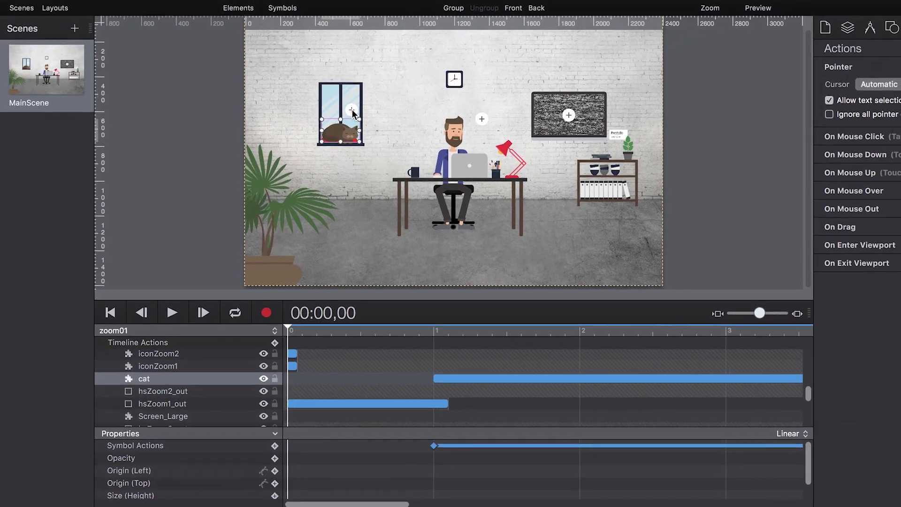
{"action": "left_click", "coordinate": [403, 58]}
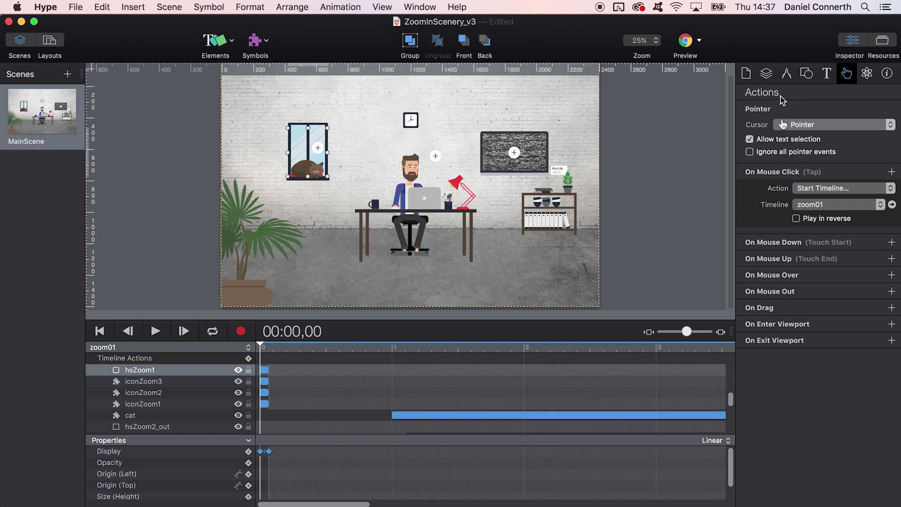
{"action": "left_click", "coordinate": [838, 189]}
{"action": "left_click", "coordinate": [837, 190]}
{"action": "left_click", "coordinate": [831, 209]}
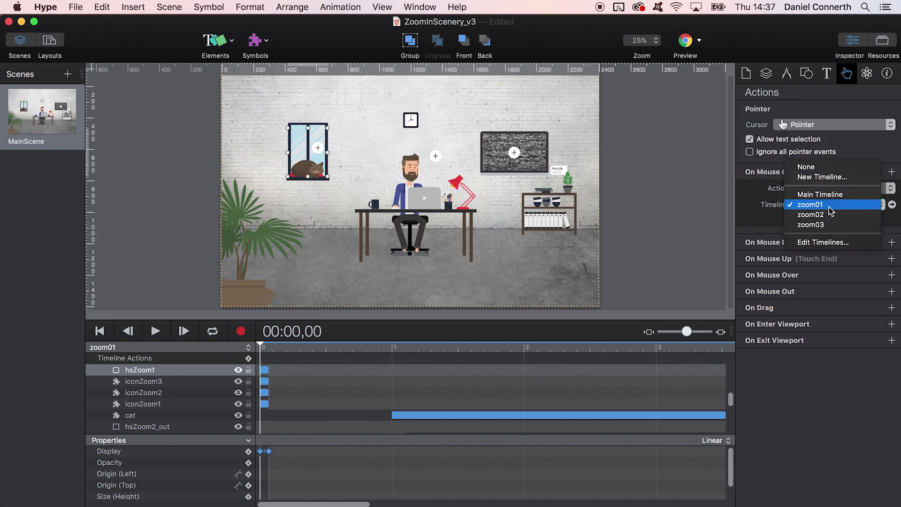
{"action": "left_click", "coordinate": [820, 206]}
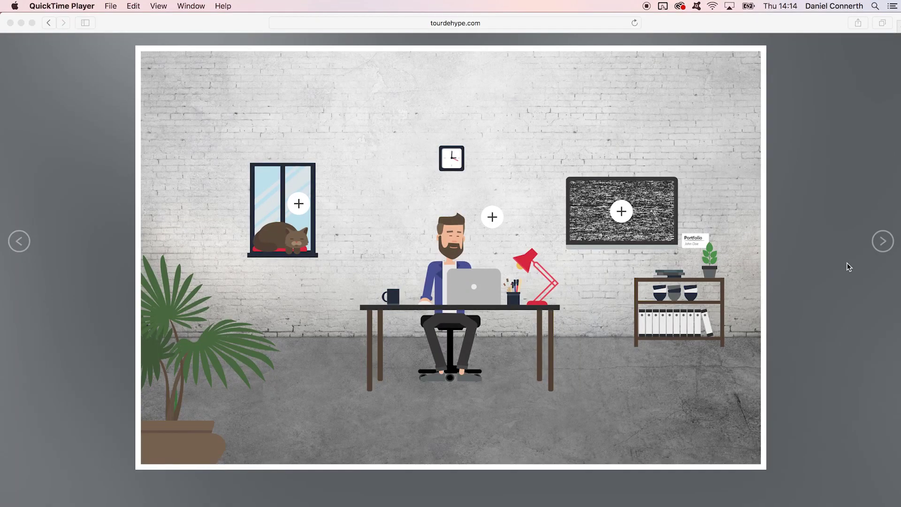
- In the published browser scene, zoom onto the man at the desk and back out
{"action": "left_click", "coordinate": [845, 264]}
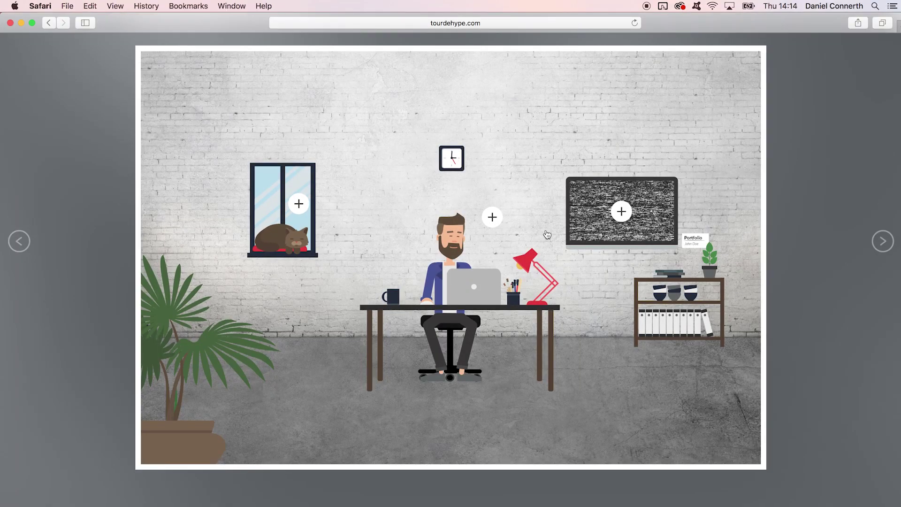
{"action": "left_click", "coordinate": [493, 217]}
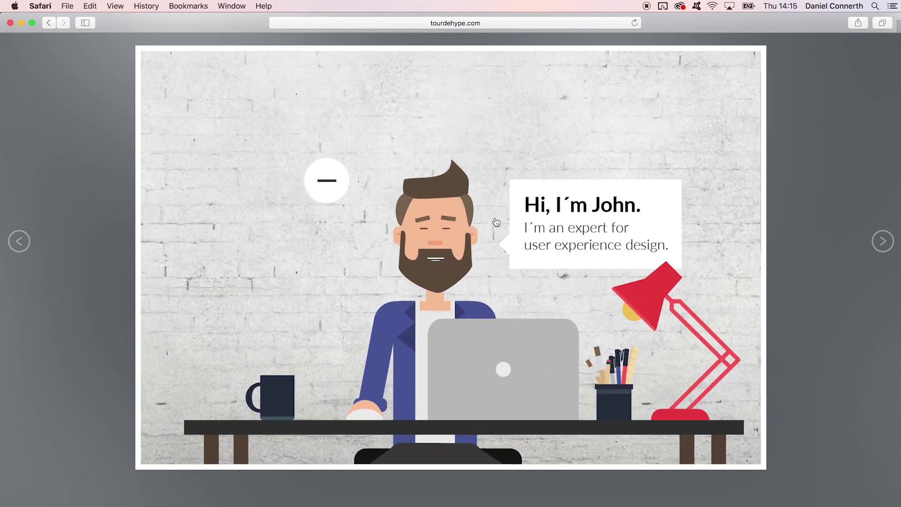
{"action": "left_click", "coordinate": [317, 179]}
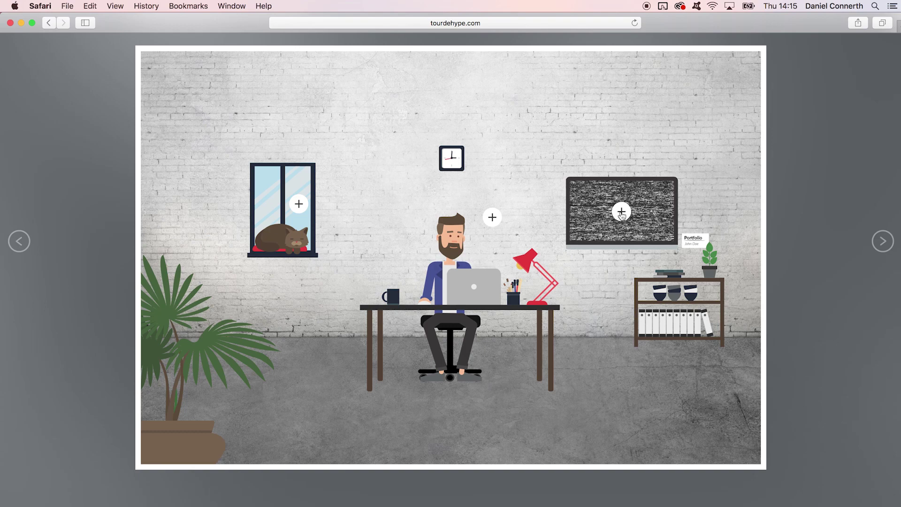
- Zoom into the TV to play its video, back out, then zoom into the cat window
{"action": "left_click", "coordinate": [621, 212]}
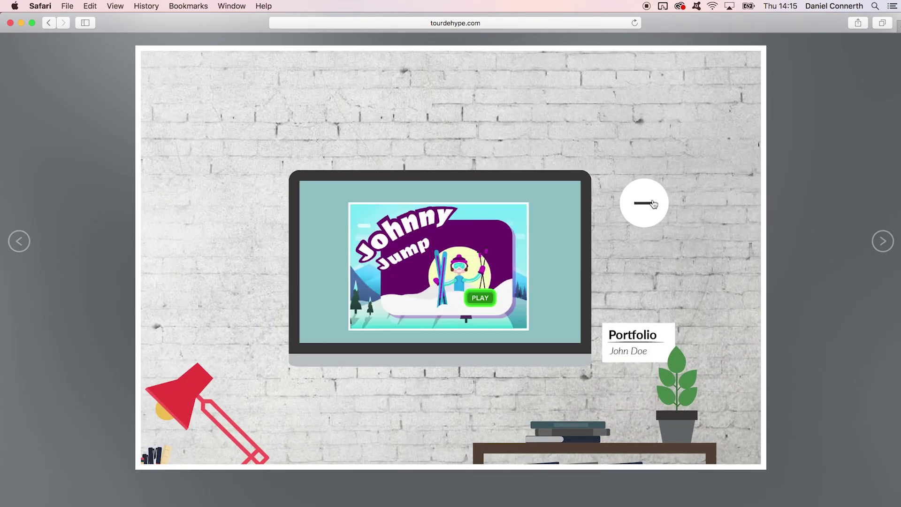
{"action": "left_click", "coordinate": [653, 203]}
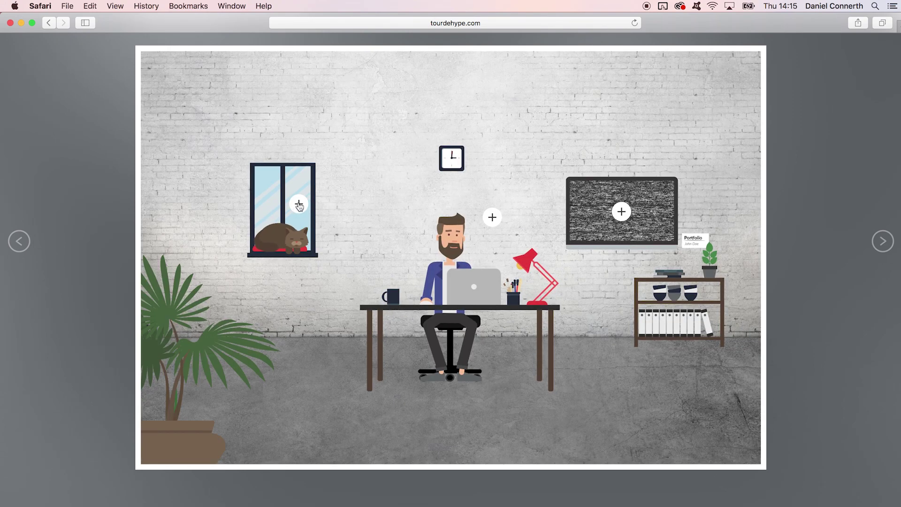
{"action": "left_click", "coordinate": [299, 205]}
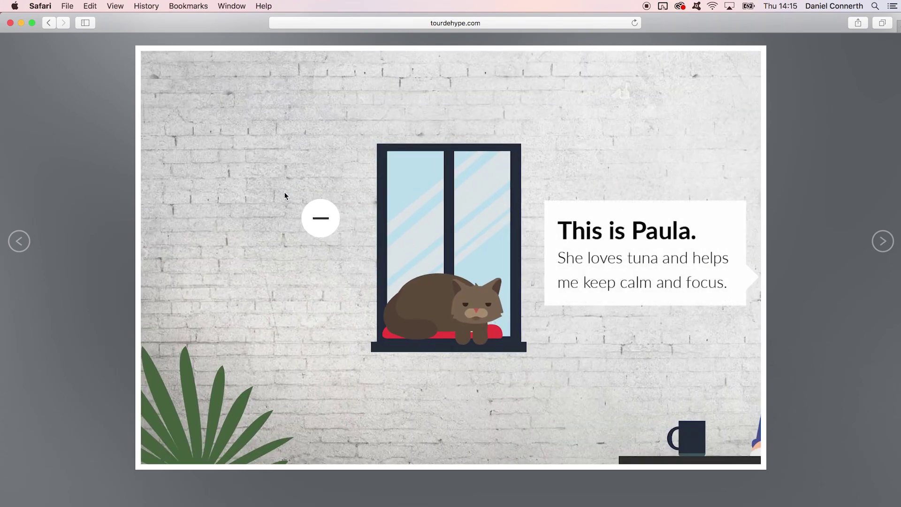